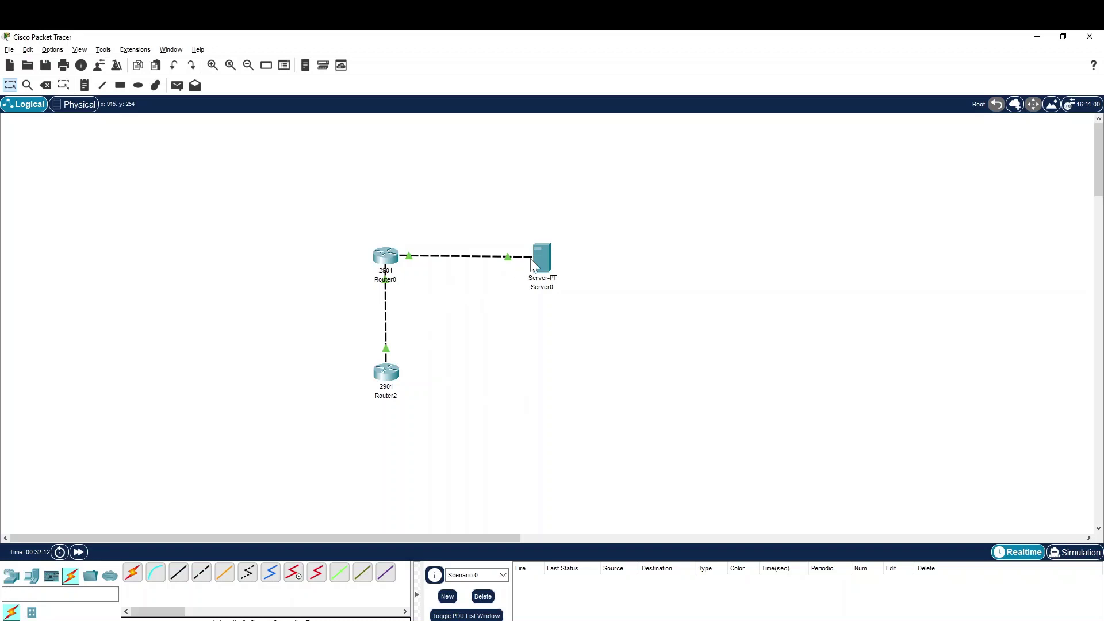
{"action": "left_click", "coordinate": [542, 262]}
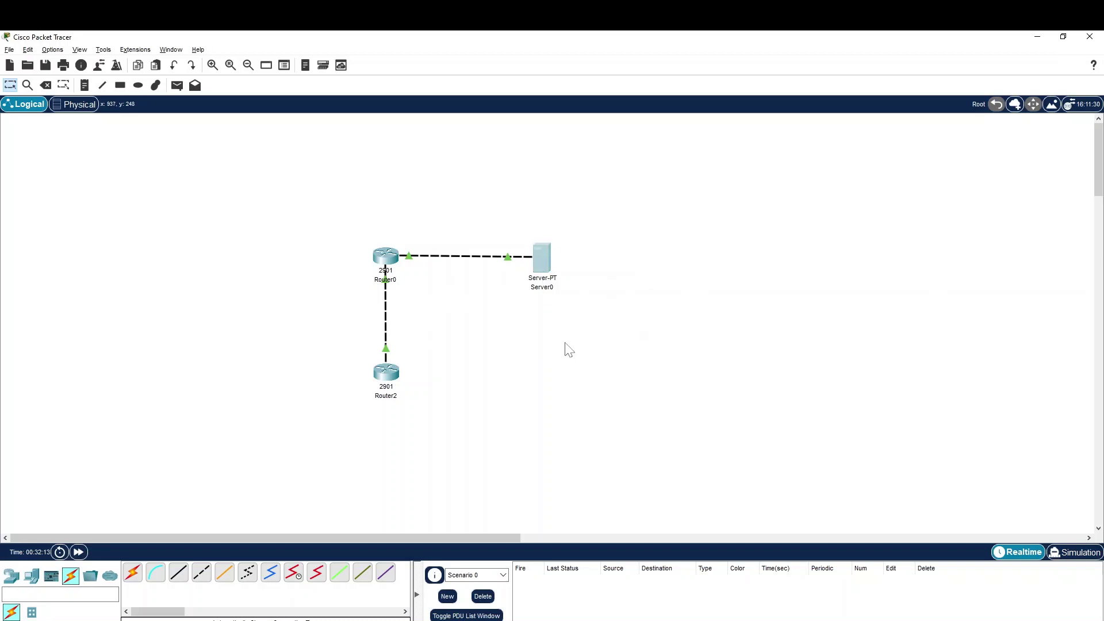
{"action": "left_click", "coordinate": [481, 186]}
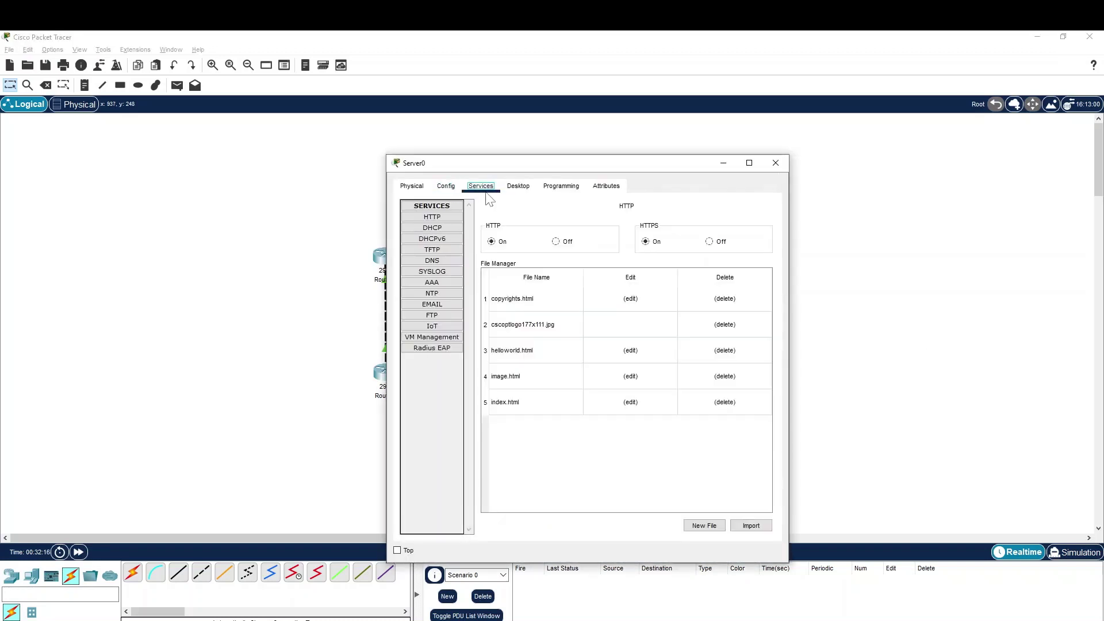
{"action": "left_click", "coordinate": [432, 261]}
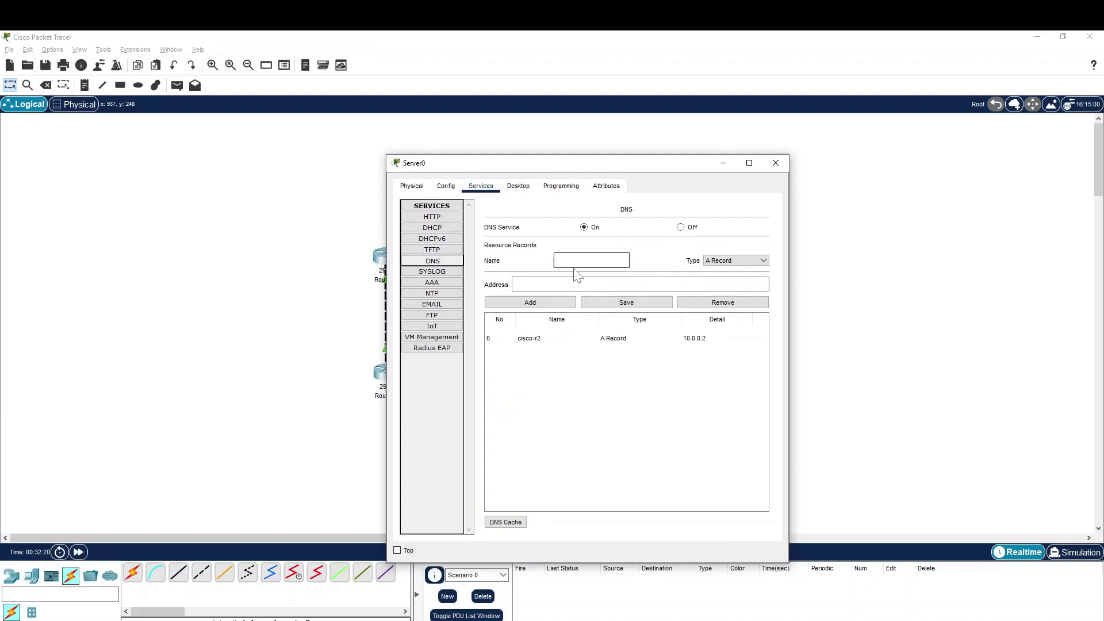
{"action": "key", "text": "Tab"}
{"action": "left_click_drag", "start_coordinate": [572, 164], "coordinate": [695, 153]}
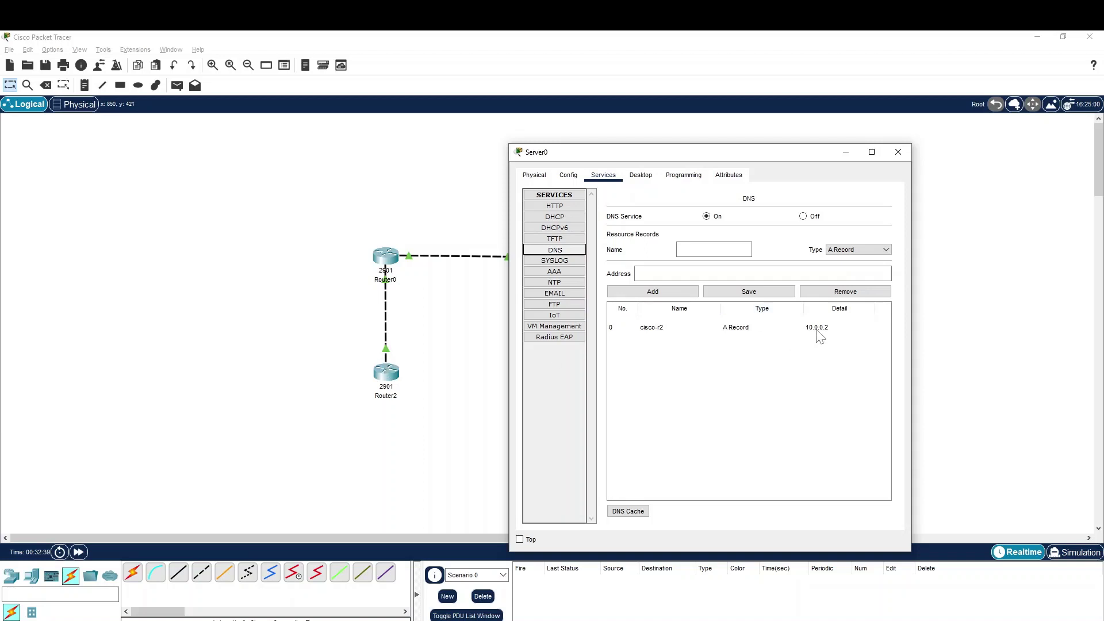
Close Server0 and review Router0's running configuration with show run in its CLI
{"action": "left_click", "coordinate": [899, 151]}
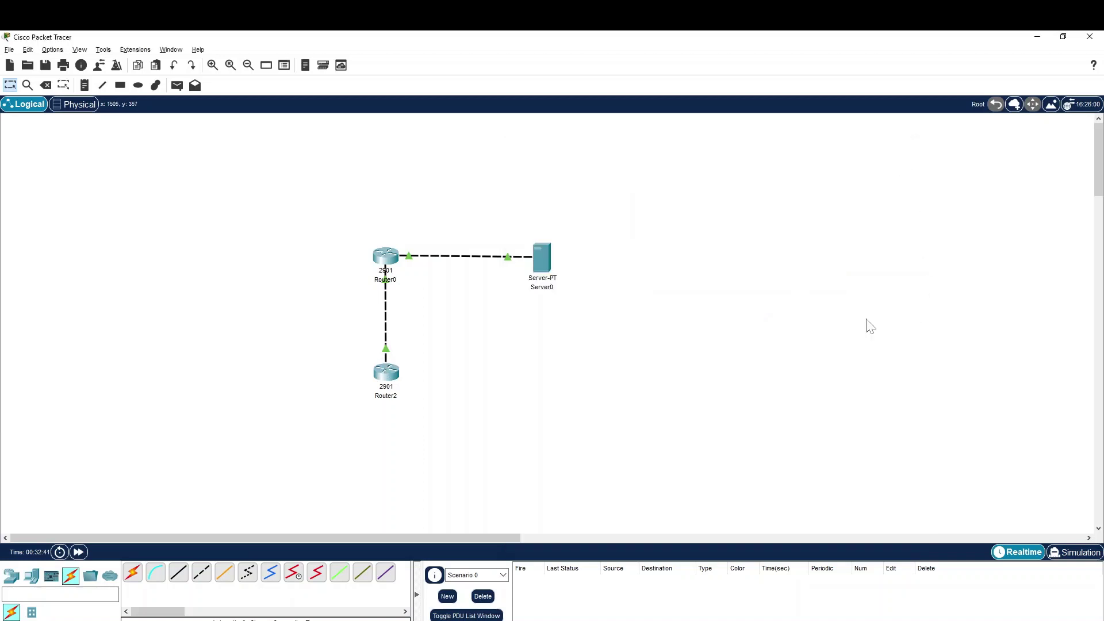
{"action": "left_click", "coordinate": [393, 262]}
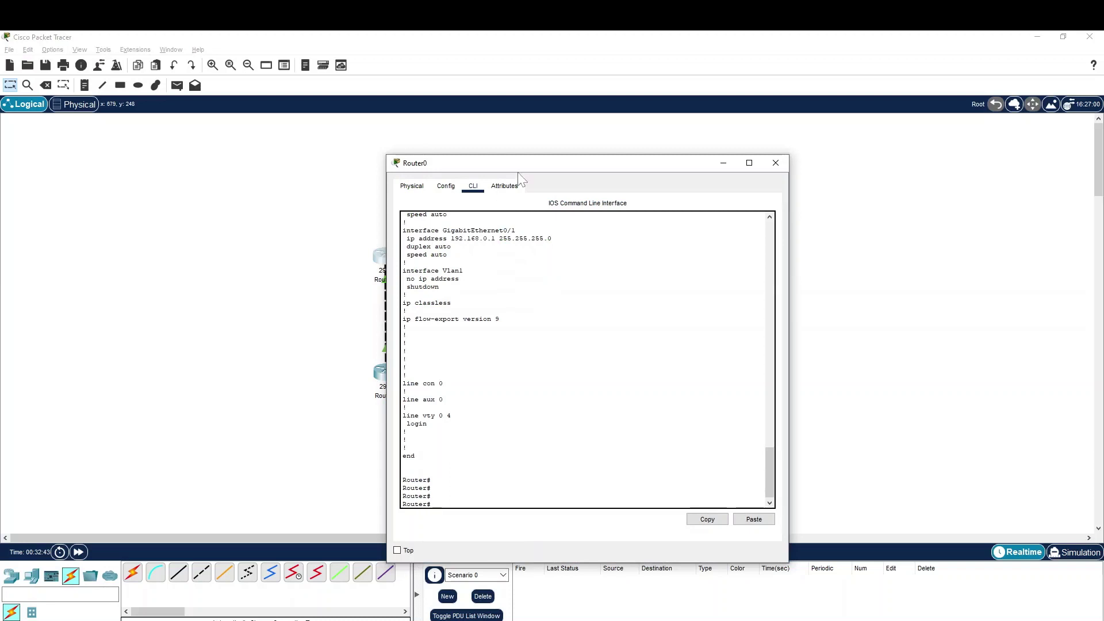
{"action": "left_click_drag", "start_coordinate": [558, 167], "coordinate": [703, 128]}
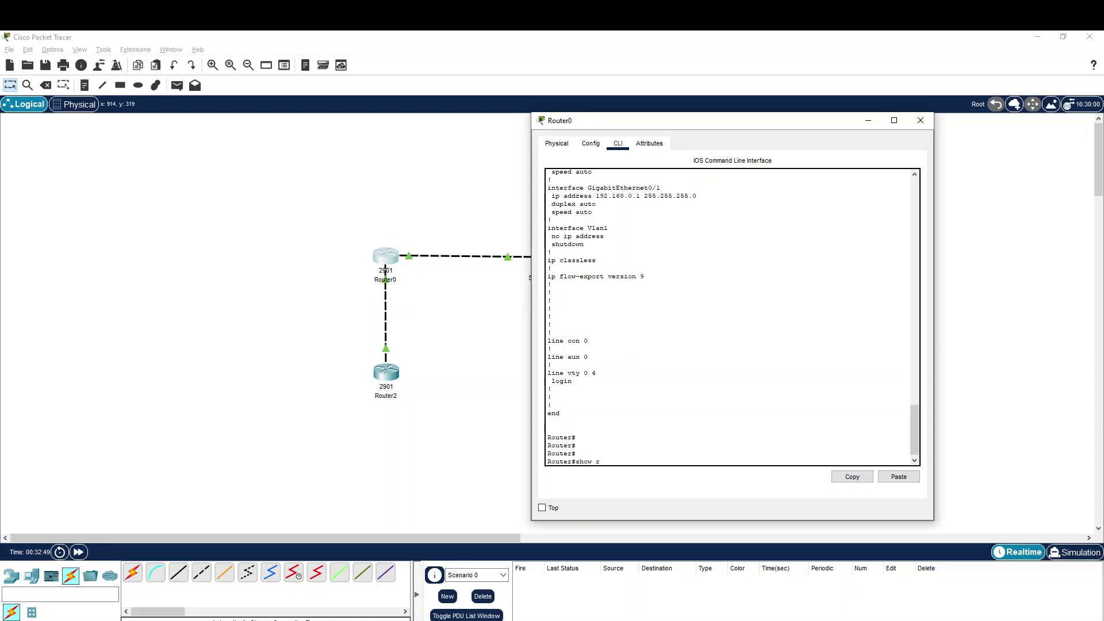
{"action": "key", "text": "Return"}
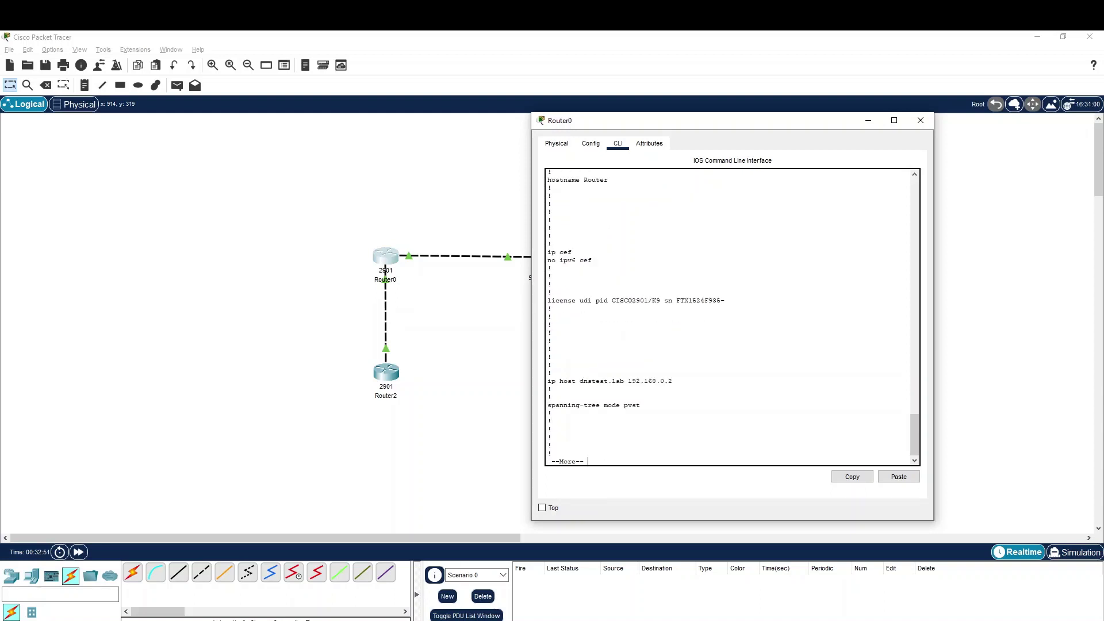
{"action": "key", "text": "space"}
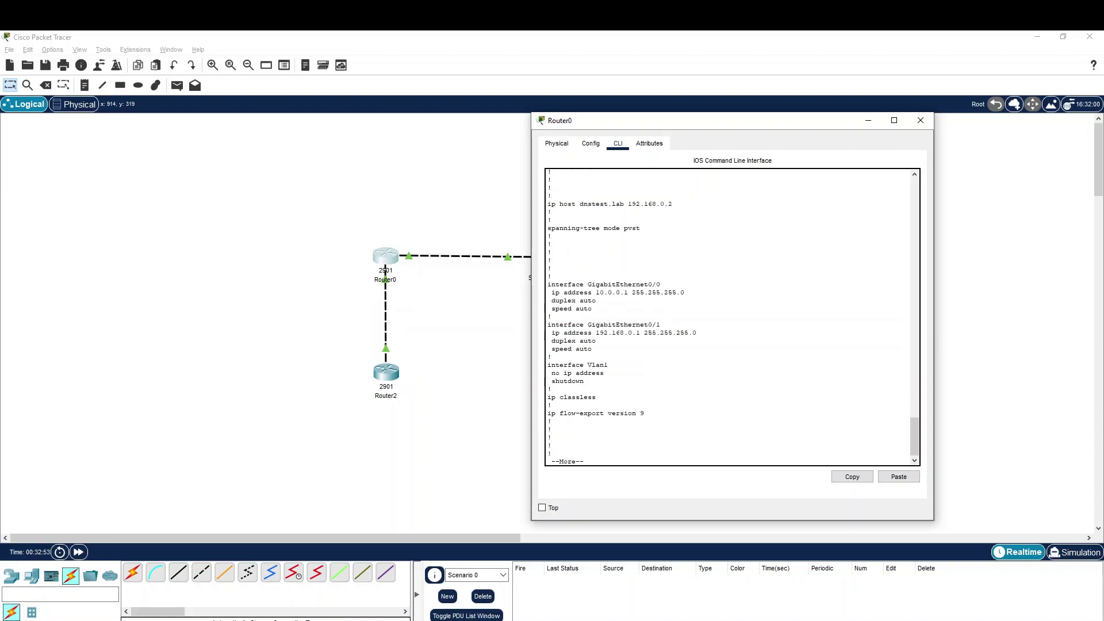
{"action": "key", "text": "space"}
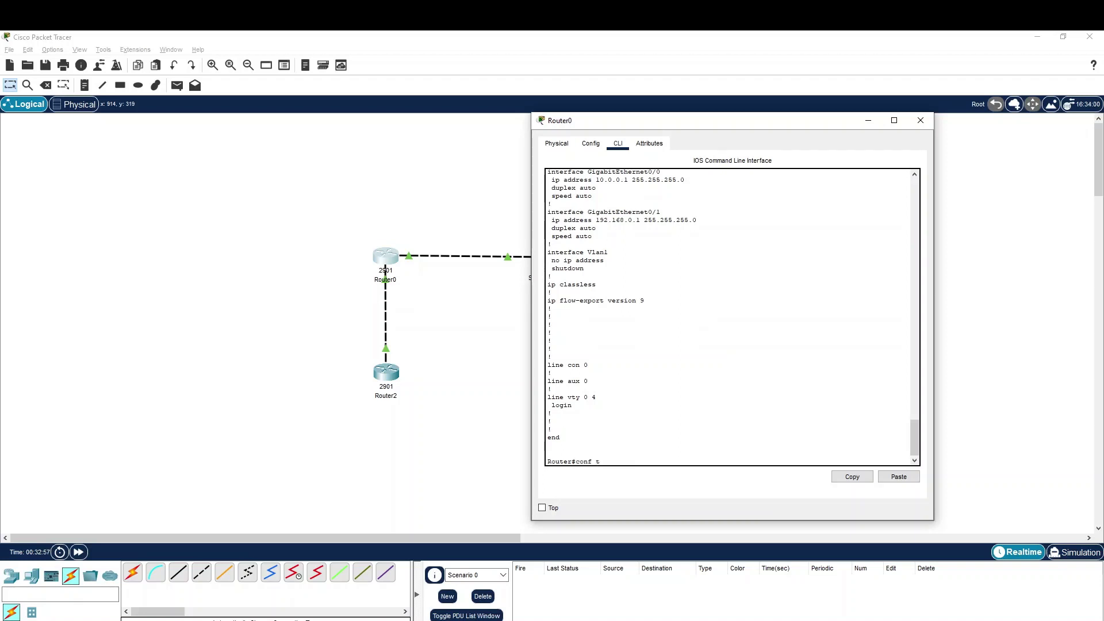
Set ip name-server 192.168.0.2 on Router0 and check interfaces with do show ip int br
{"action": "key", "text": "Return"}
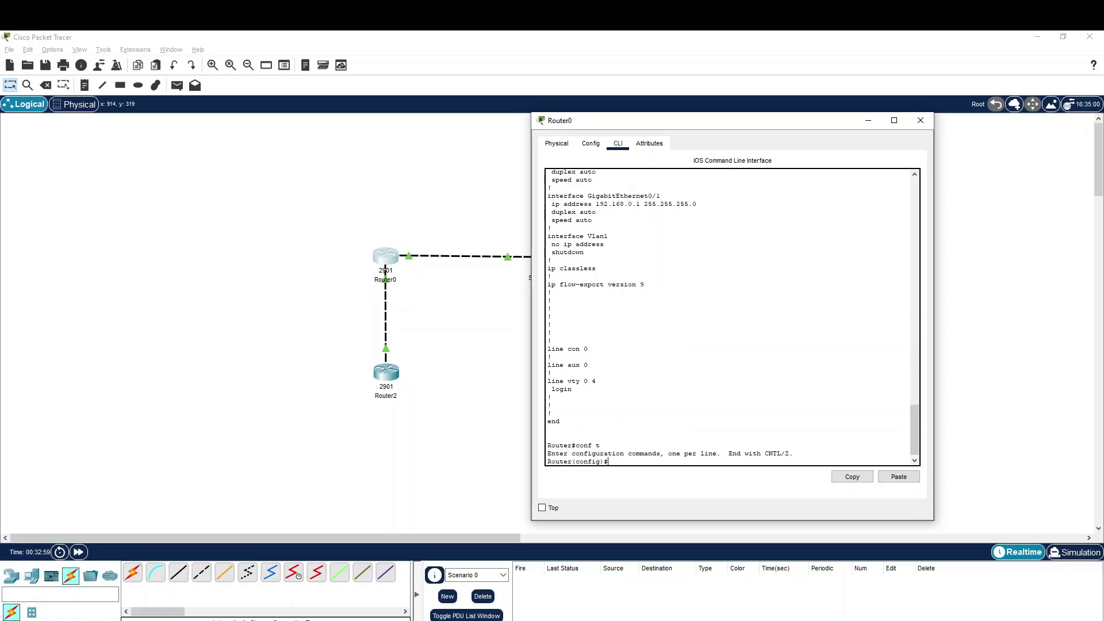
{"action": "type", "text": "ip name-ser"}
{"action": "key", "text": "Tab"}
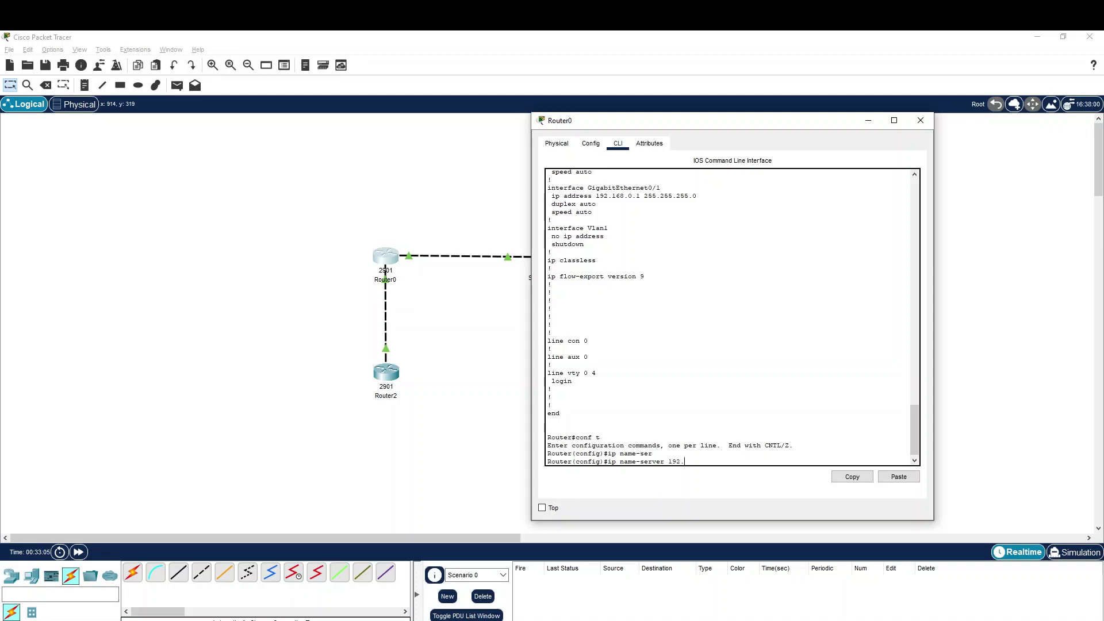
{"action": "type", "text": "192.168.0.2"}
{"action": "key", "text": "Return"}
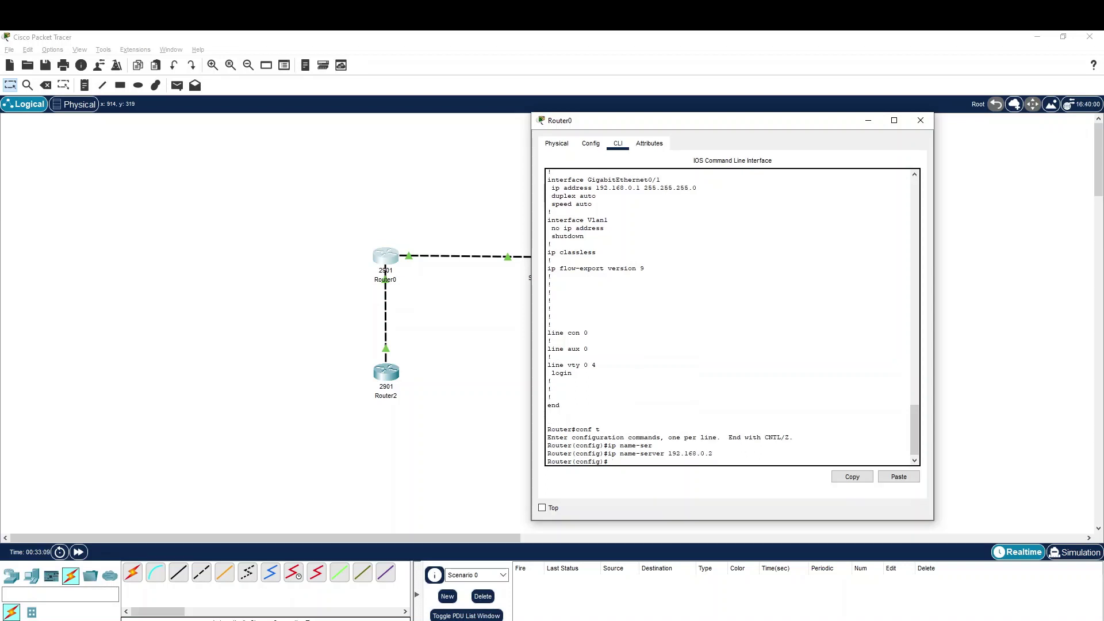
{"action": "type", "text": "do show ip int br"}
{"action": "key", "text": "Return"}
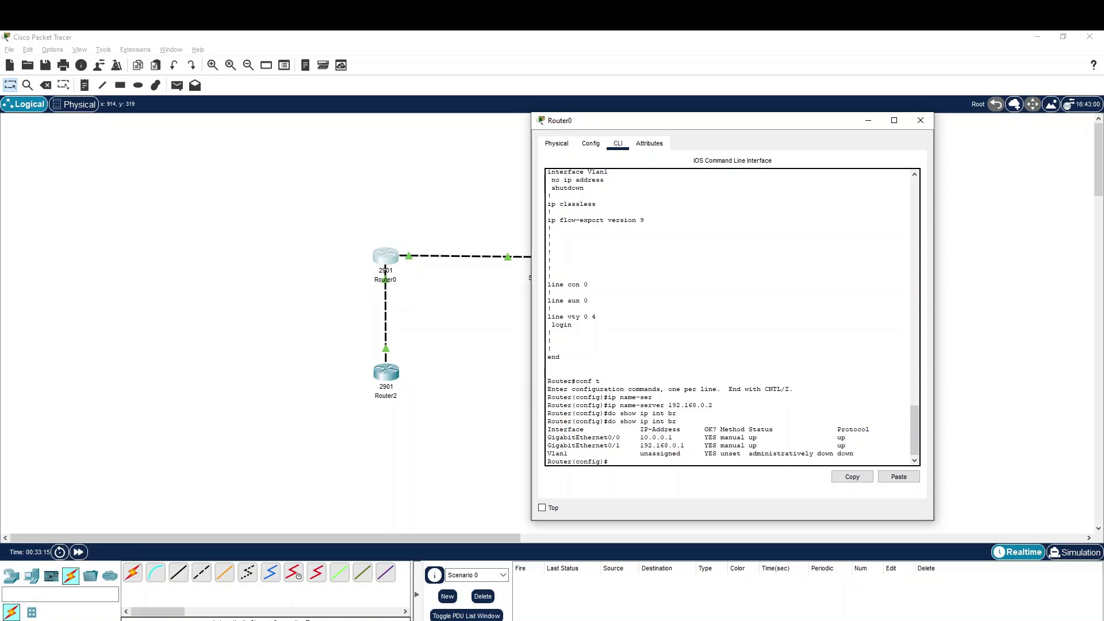
Highlight the GigabitEthernet0/1 line and the name-server command, then exit configuration mode
{"action": "left_click_drag", "start_coordinate": [548, 446], "coordinate": [840, 446]}
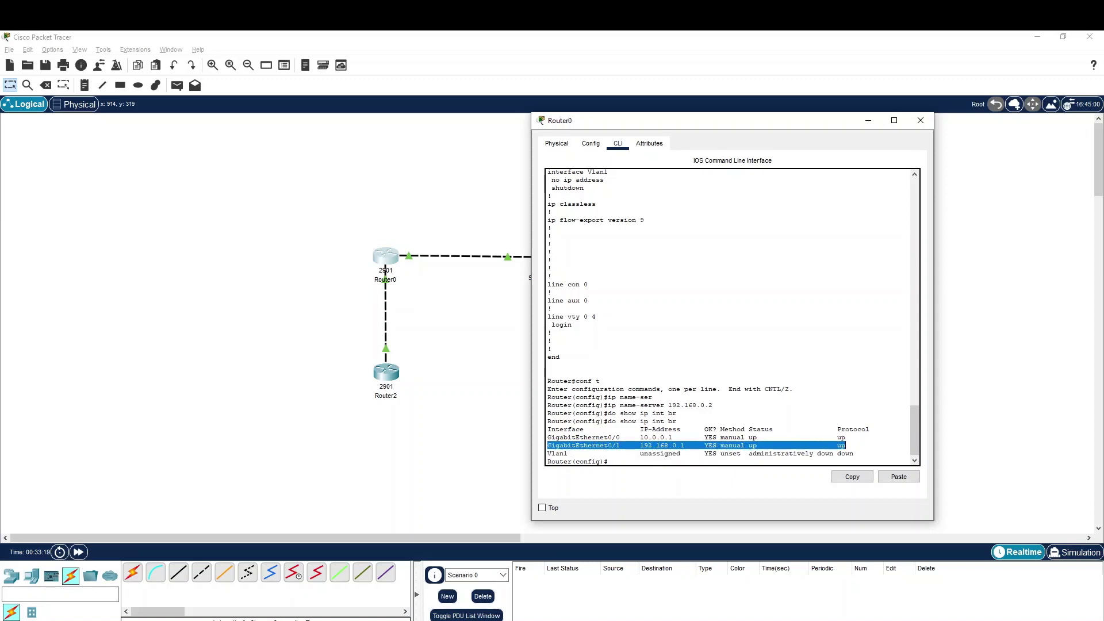
{"action": "key", "text": "ctrl+c"}
{"action": "left_click_drag", "start_coordinate": [713, 405], "coordinate": [605, 405]}
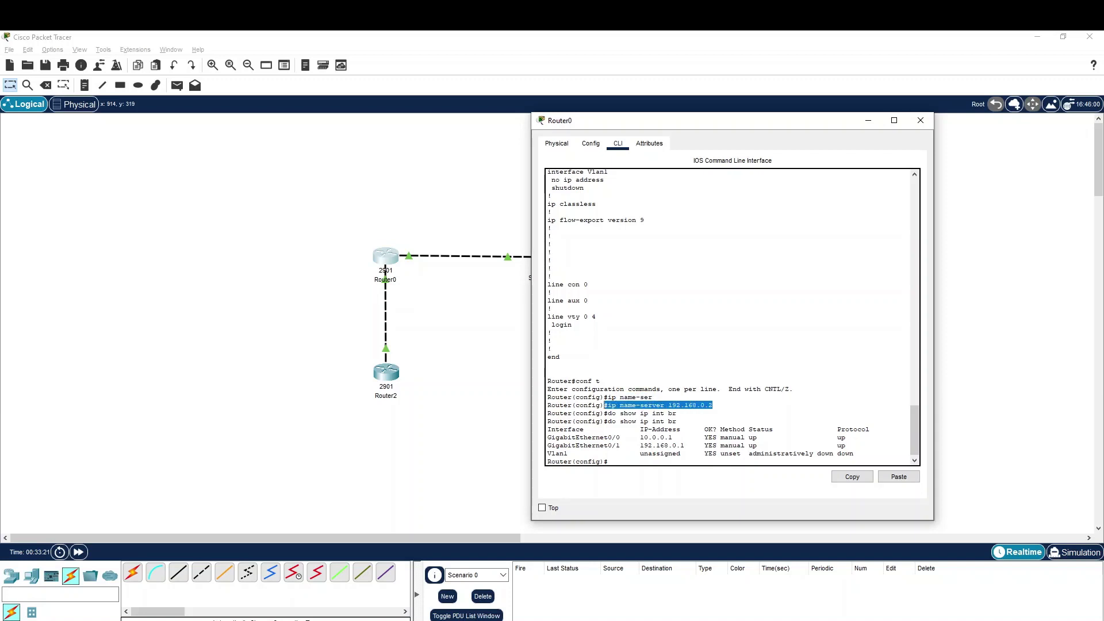
{"action": "key", "text": "ctrl+c"}
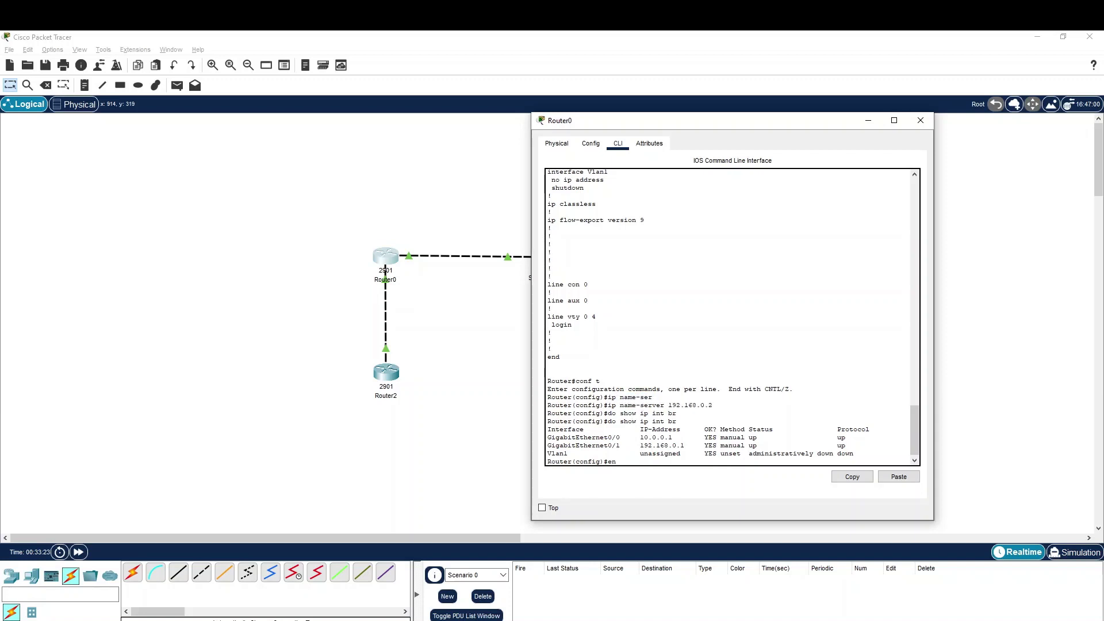
{"action": "type", "text": "d"}
{"action": "key", "text": "Return"}
{"action": "key", "text": "Return"}
{"action": "key", "text": "Return"}
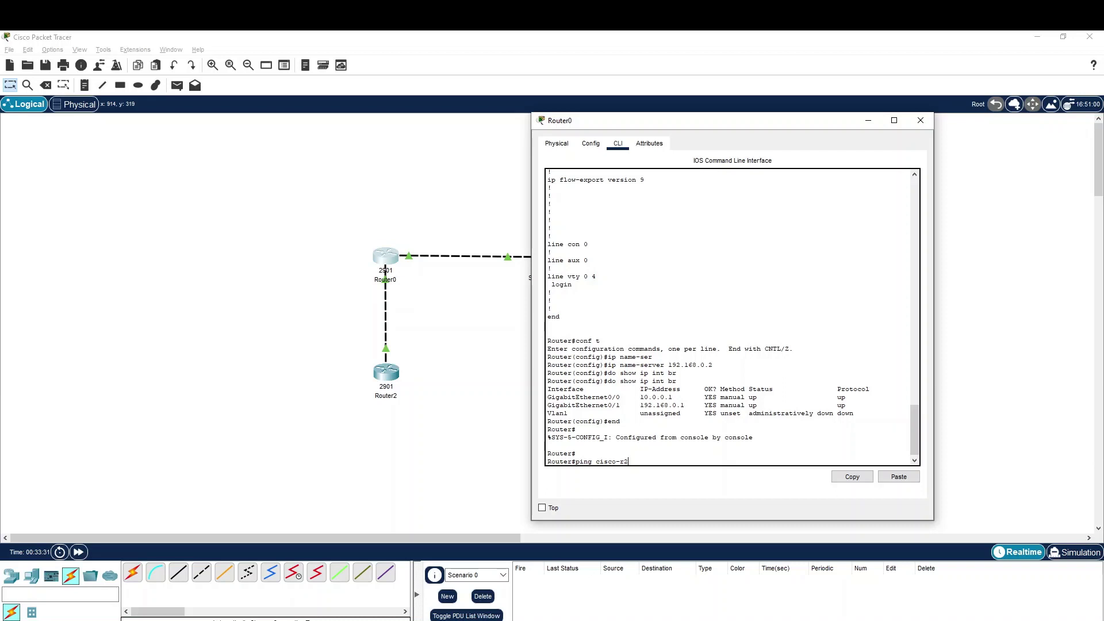
{"action": "key", "text": "alt+F4"}
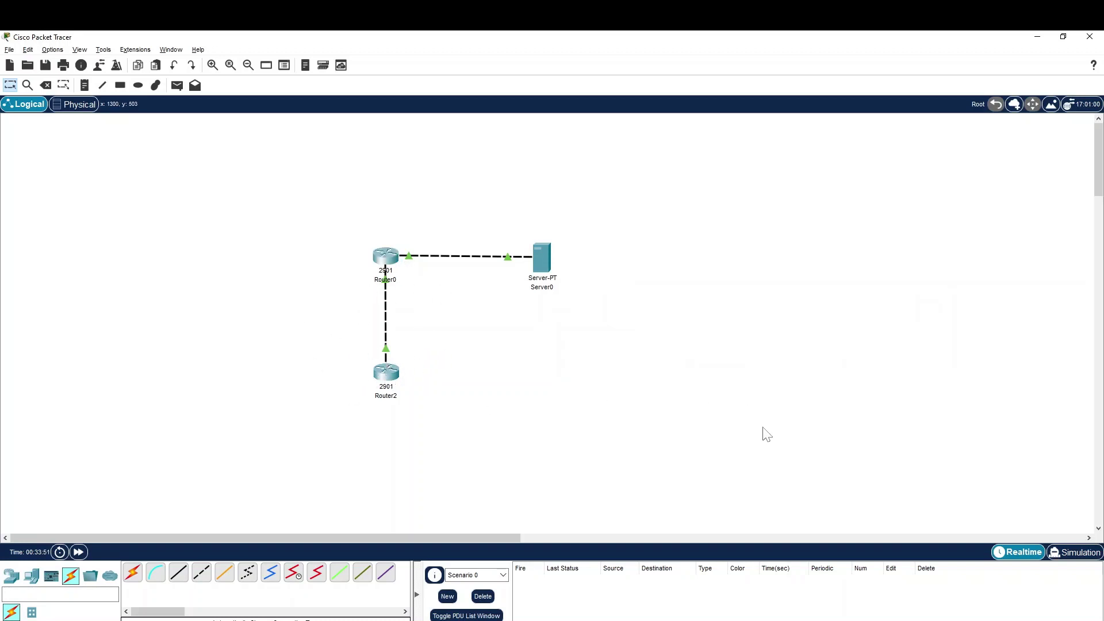
Switch to Simulation mode, start playback, and run ping cisco-r2 from Router0's CLI
{"action": "left_click", "coordinate": [1069, 553]}
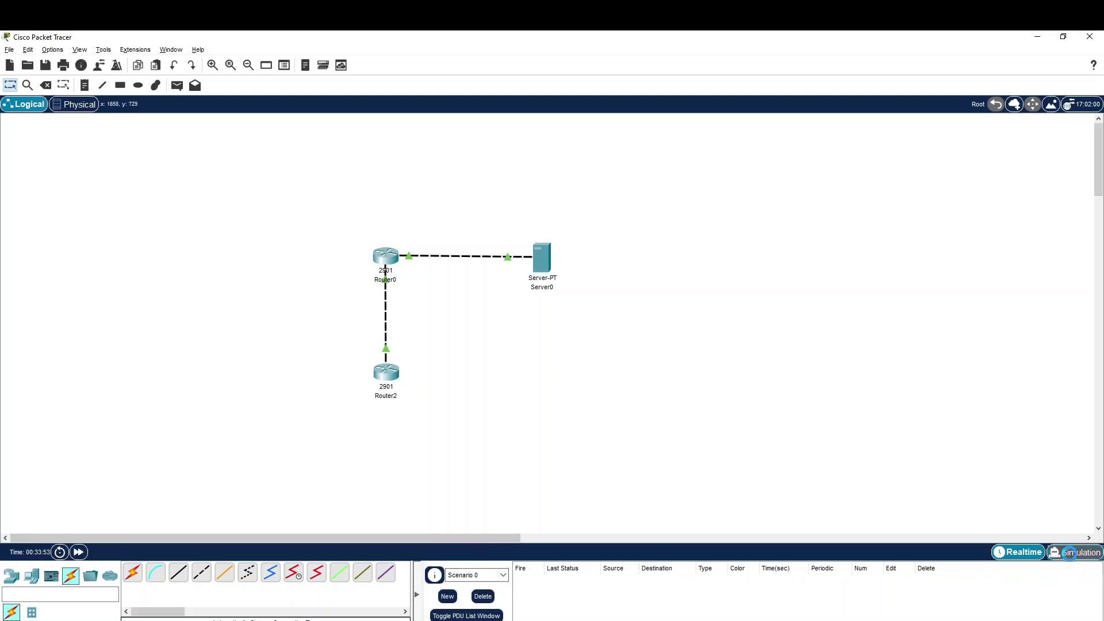
{"action": "left_click", "coordinate": [1025, 424]}
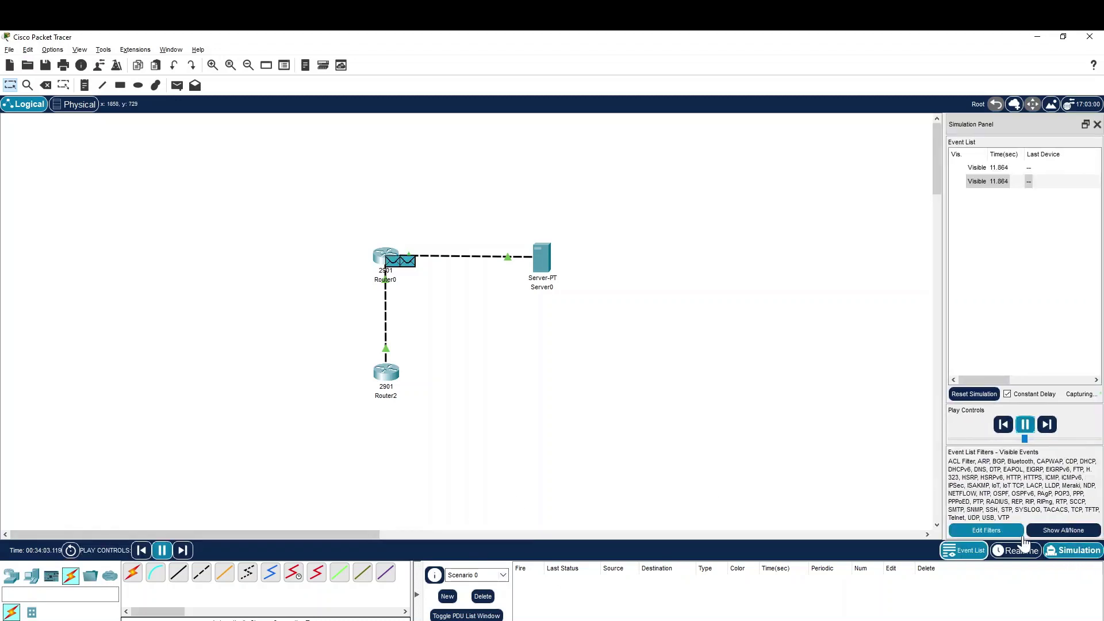
{"action": "key", "text": "alt+Tab"}
{"action": "left_click", "coordinate": [853, 480]}
{"action": "key", "text": "Return"}
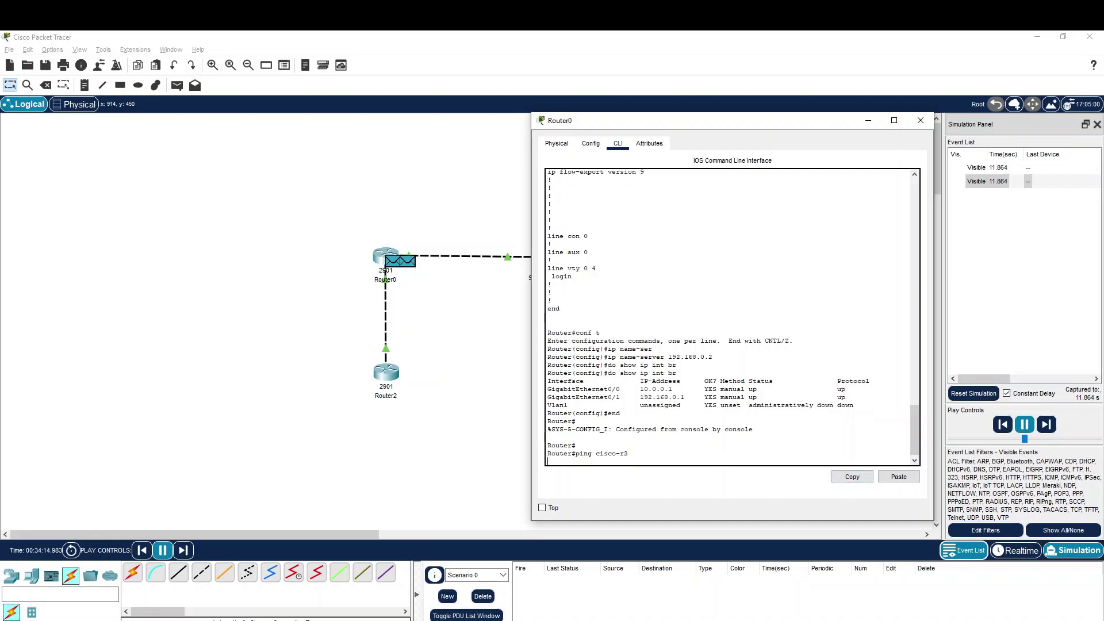
Step the ping simulation forward two events, then switch to Realtime mode
{"action": "left_click", "coordinate": [1020, 429]}
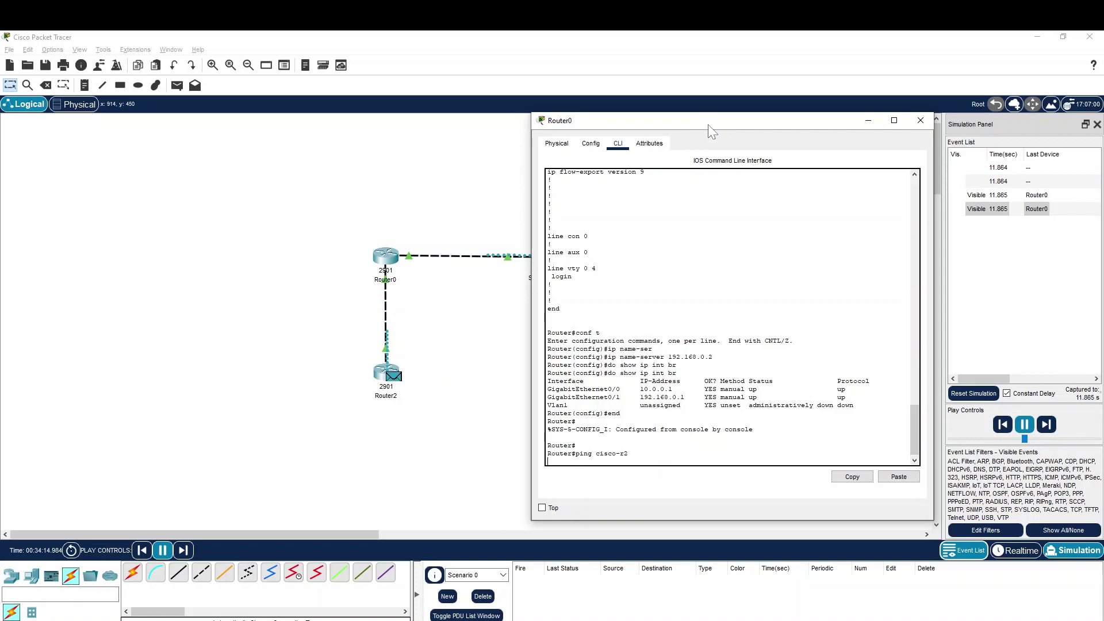
{"action": "left_click_drag", "start_coordinate": [709, 124], "coordinate": [640, 108]}
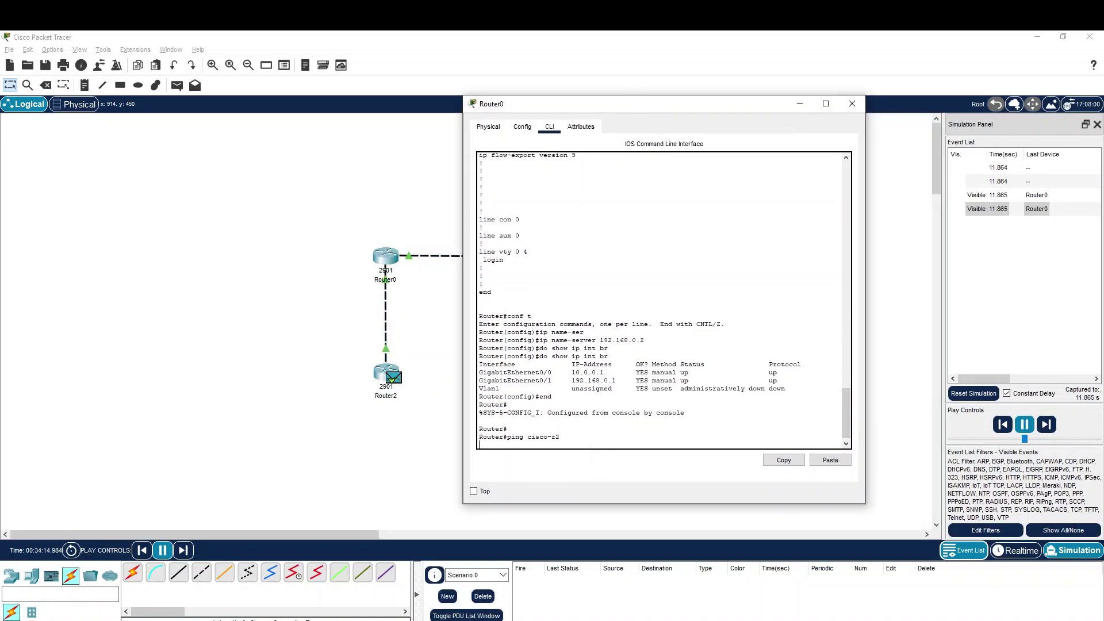
{"action": "left_click", "coordinate": [1046, 426]}
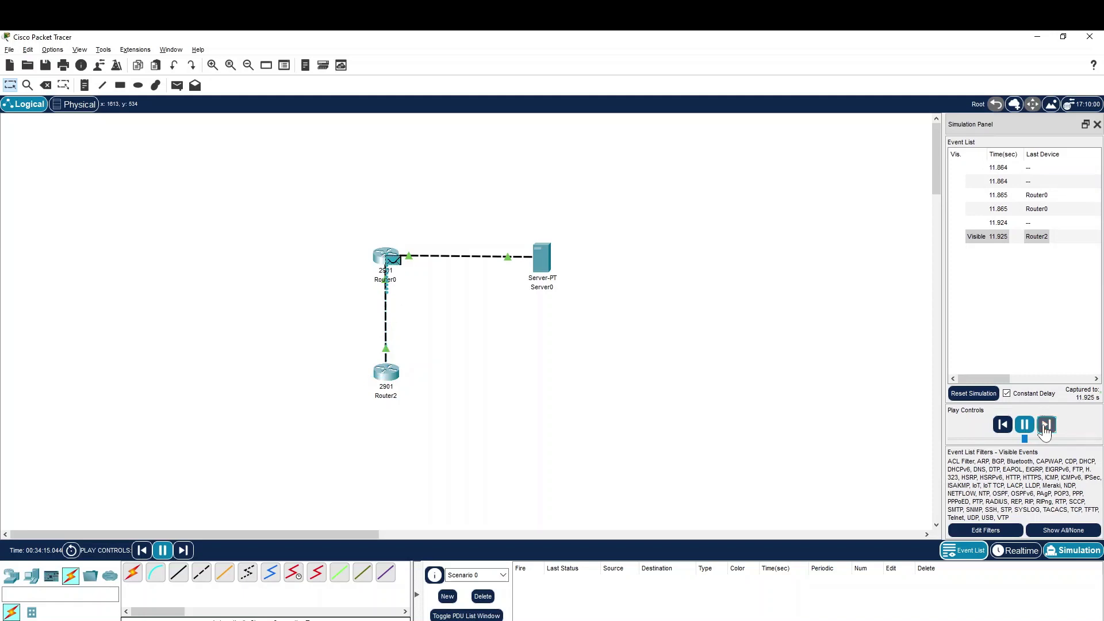
{"action": "left_click", "coordinate": [1045, 426]}
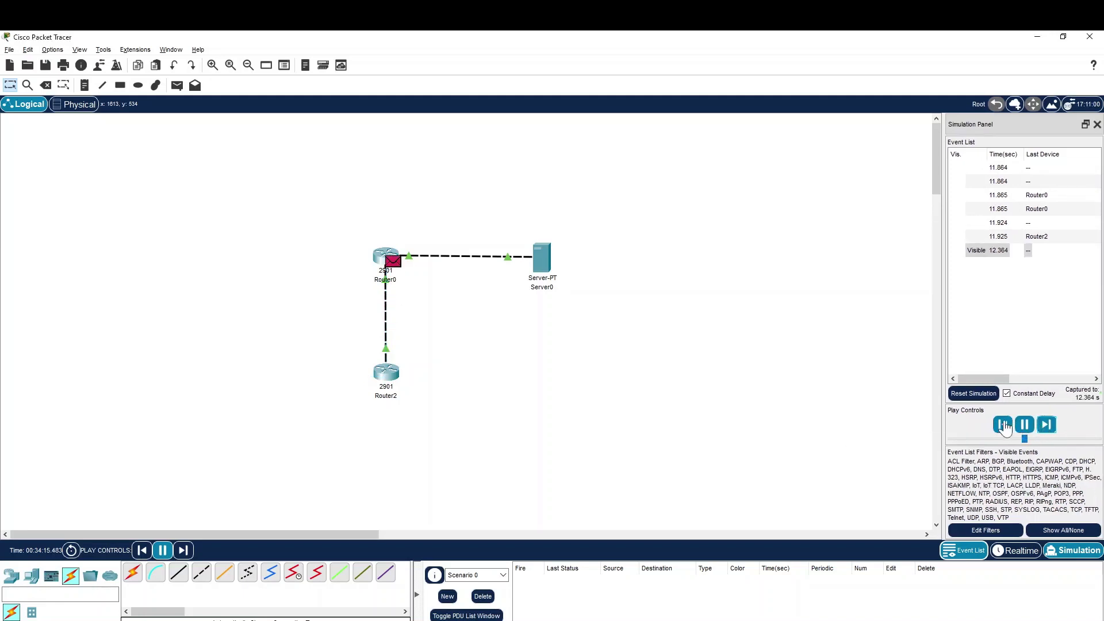
{"action": "left_click", "coordinate": [1027, 553]}
Return to Simulation mode, rerun ping cisco-r2 on Router0, and play the simulation
{"action": "left_click", "coordinate": [1063, 558]}
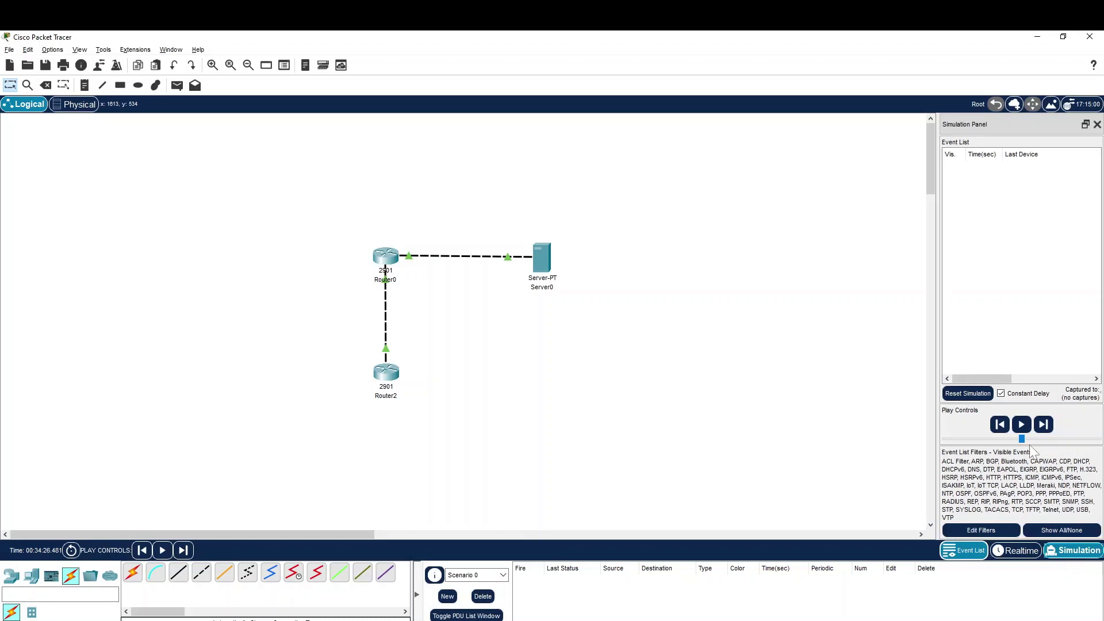
{"action": "key", "text": "alt+Tab"}
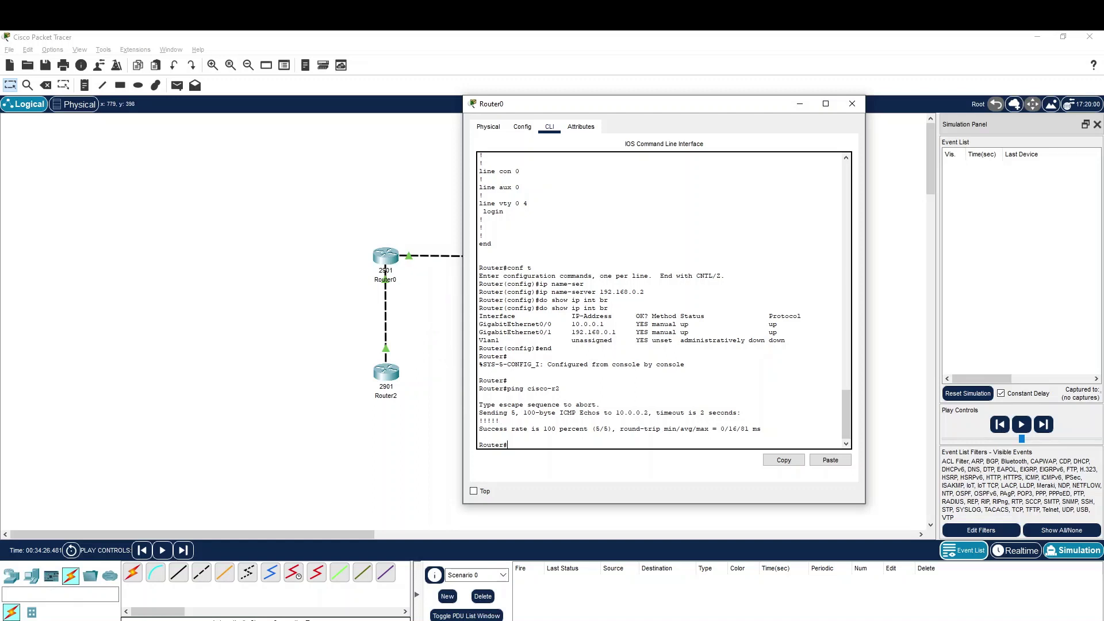
{"action": "key", "text": "Up"}
{"action": "key", "text": "Return"}
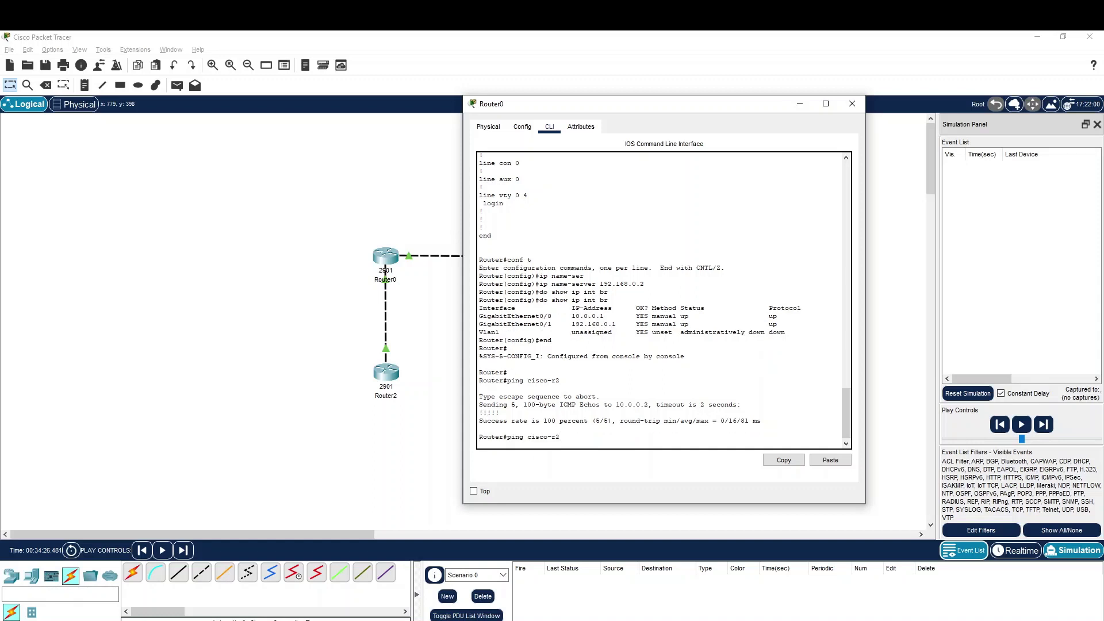
{"action": "left_click", "coordinate": [1022, 424]}
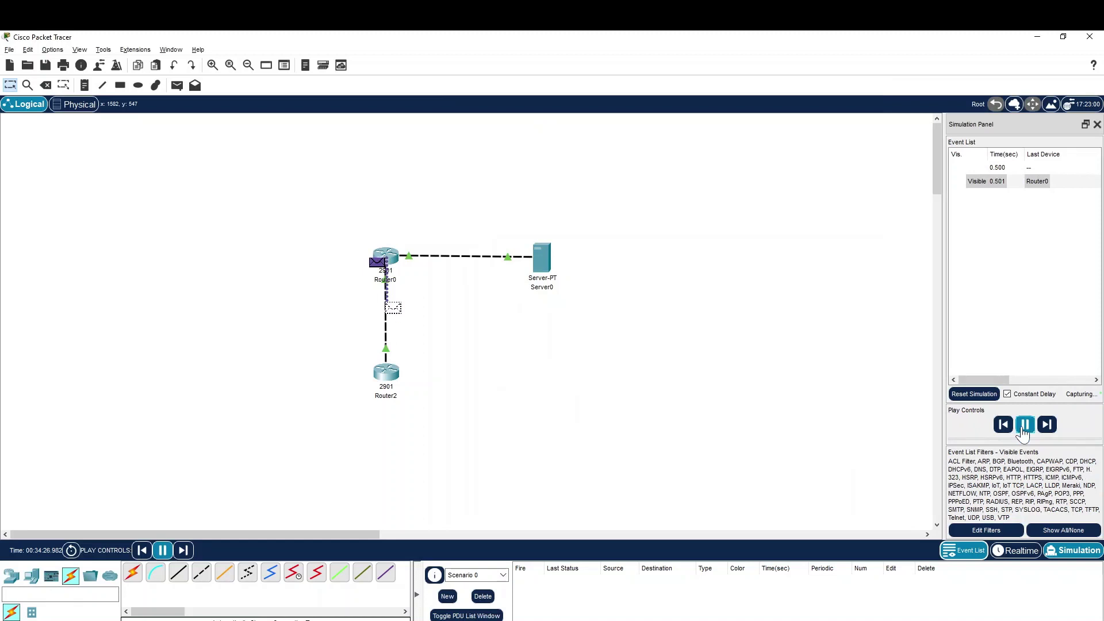
Pause and resume the simulation, then inspect the Router0 event's PDU details
{"action": "left_click", "coordinate": [1023, 428]}
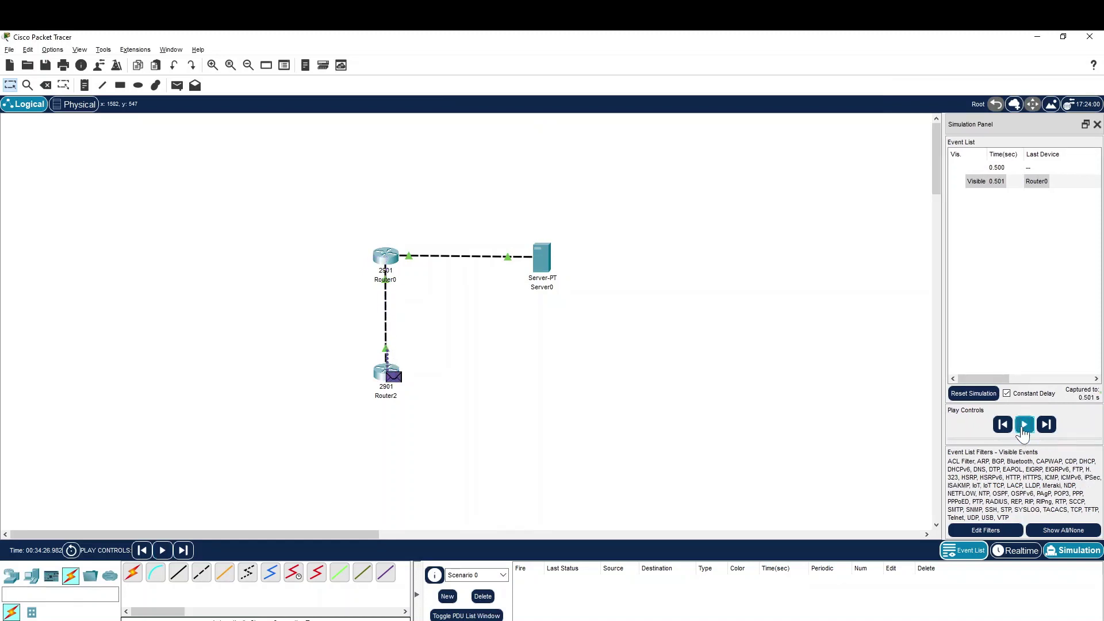
{"action": "left_click", "coordinate": [1024, 426]}
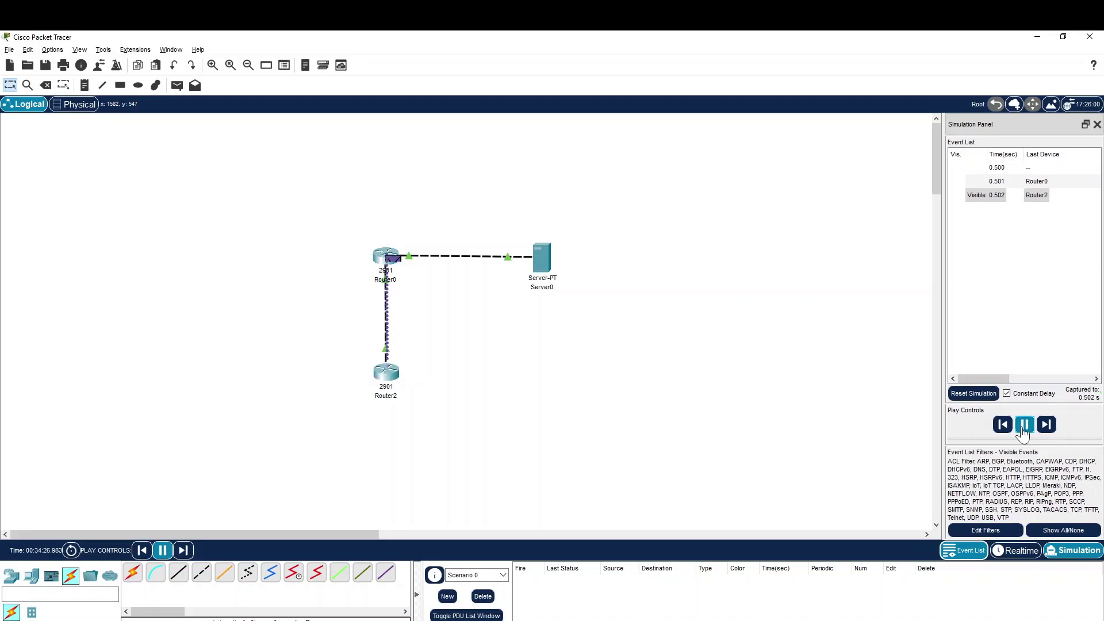
{"action": "left_click", "coordinate": [1022, 182]}
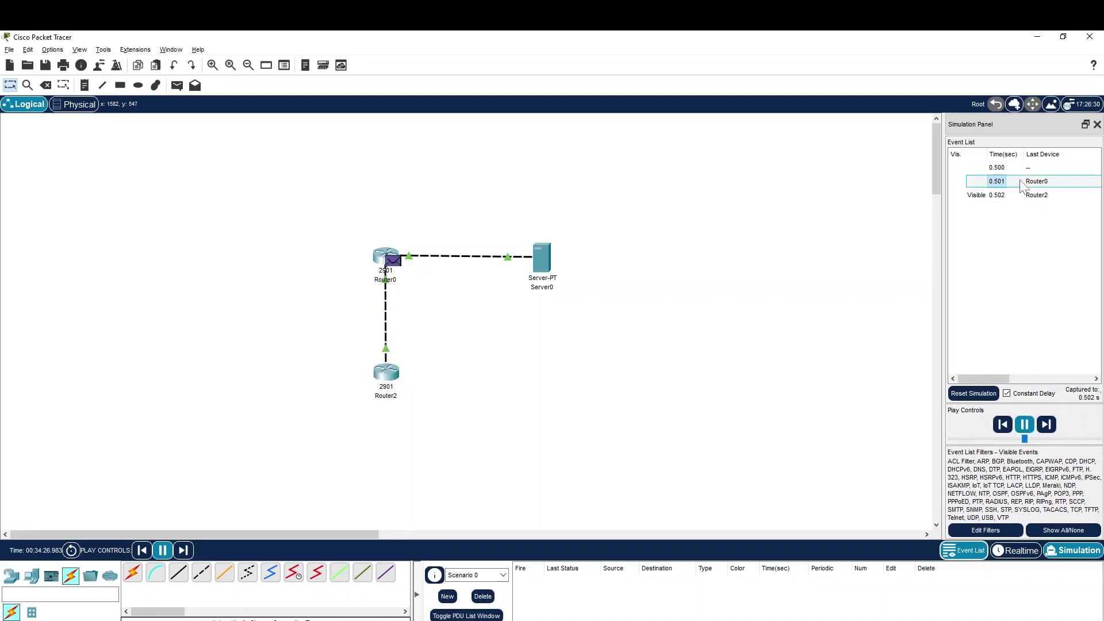
{"action": "left_click", "coordinate": [1000, 185]}
{"action": "left_click", "coordinate": [834, 269]}
Inspect PDU details for the Router2 event and the envelope at Router0
{"action": "left_click", "coordinate": [1001, 187]}
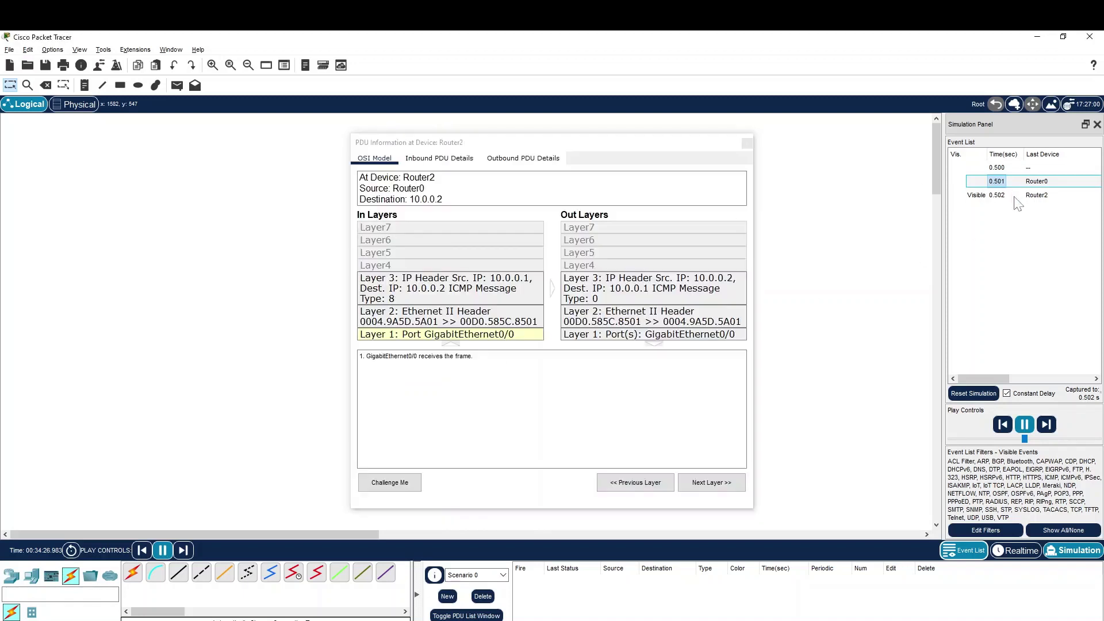
{"action": "left_click", "coordinate": [1015, 199]}
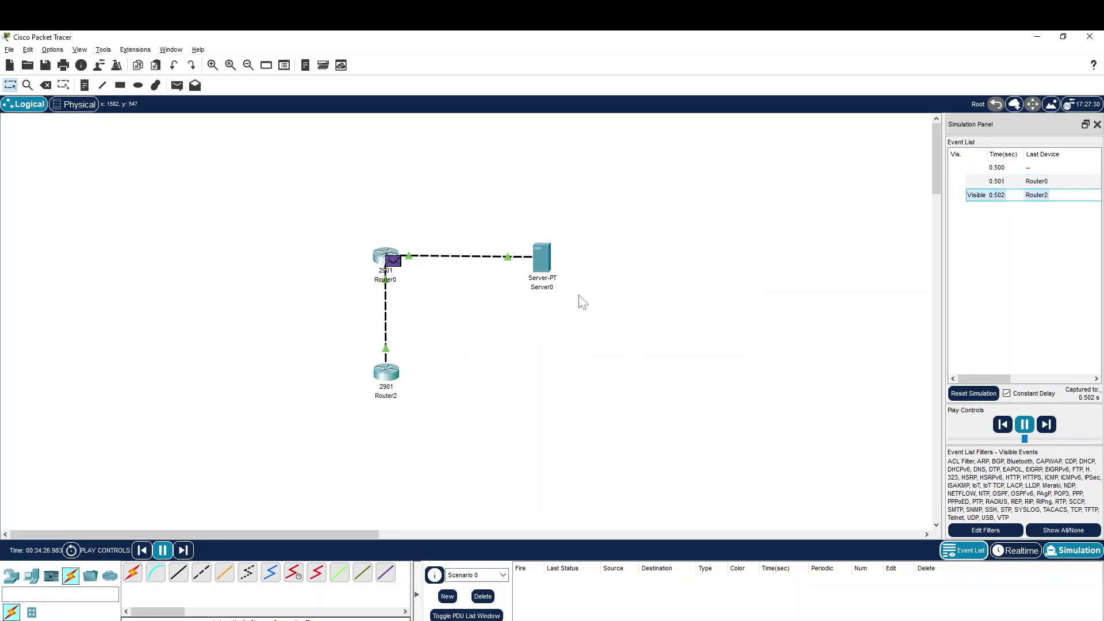
{"action": "left_click", "coordinate": [1008, 196]}
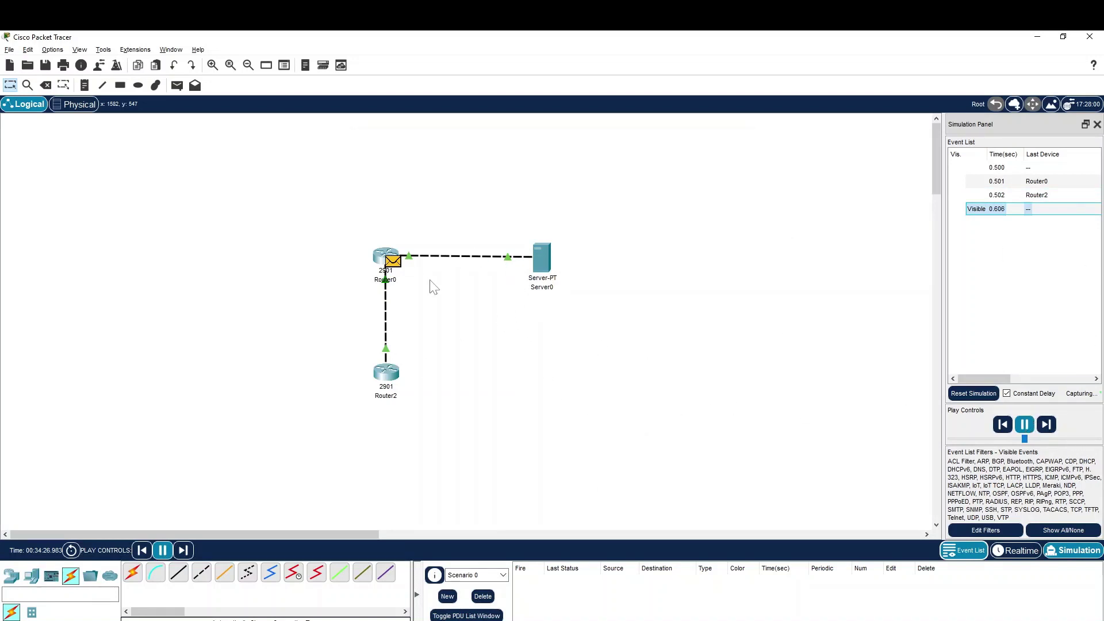
{"action": "left_click", "coordinate": [393, 262]}
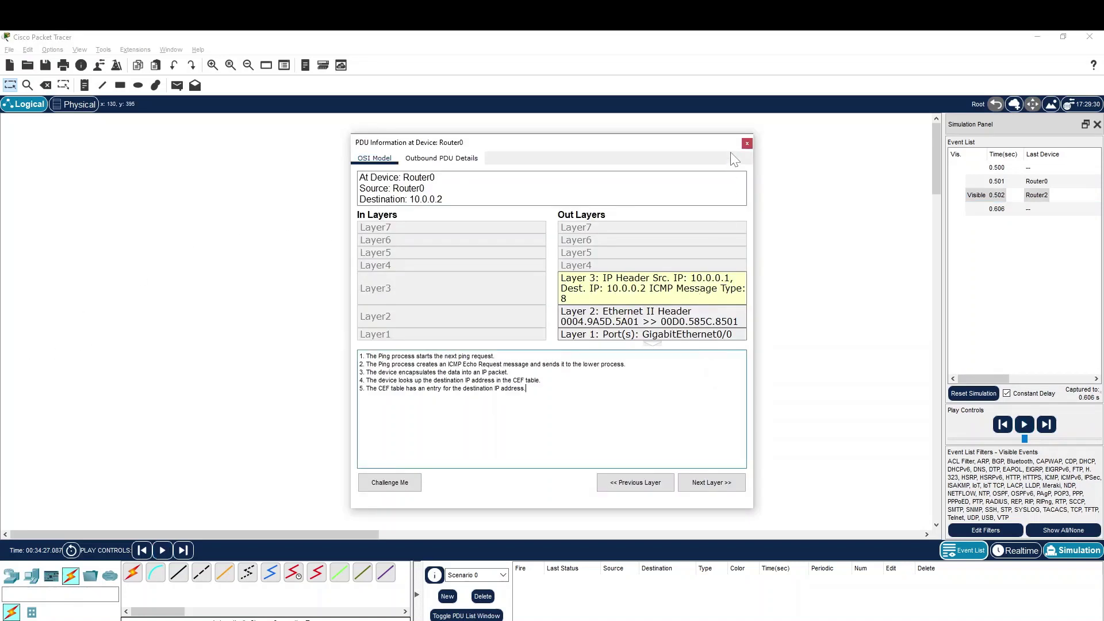
{"action": "left_click", "coordinate": [747, 143]}
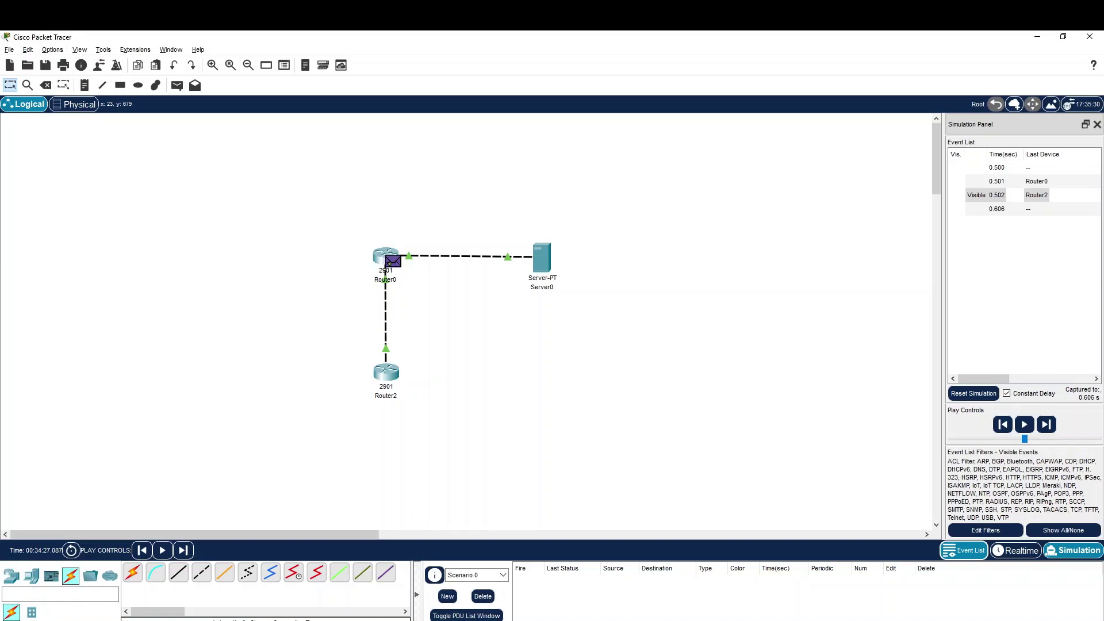
{"action": "left_click", "coordinate": [391, 262]}
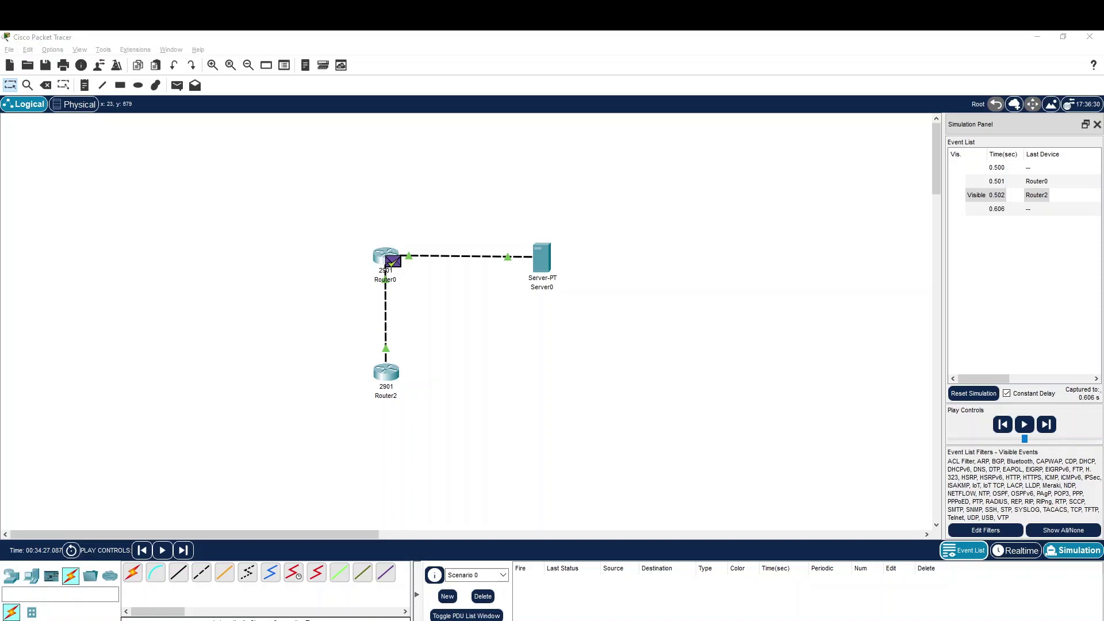